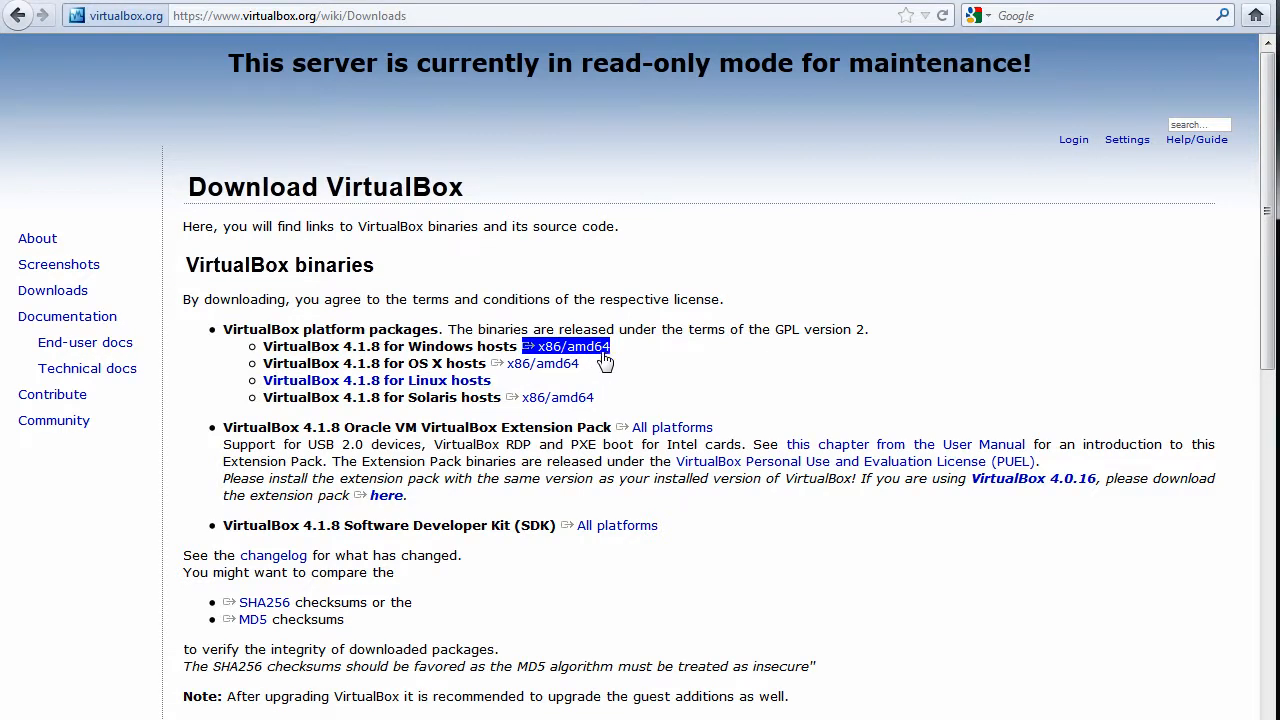
- Download and save the VirtualBox 4.1.8 x86/amd64 installer for Windows hosts
{"action": "left_click", "coordinate": [604, 352]}
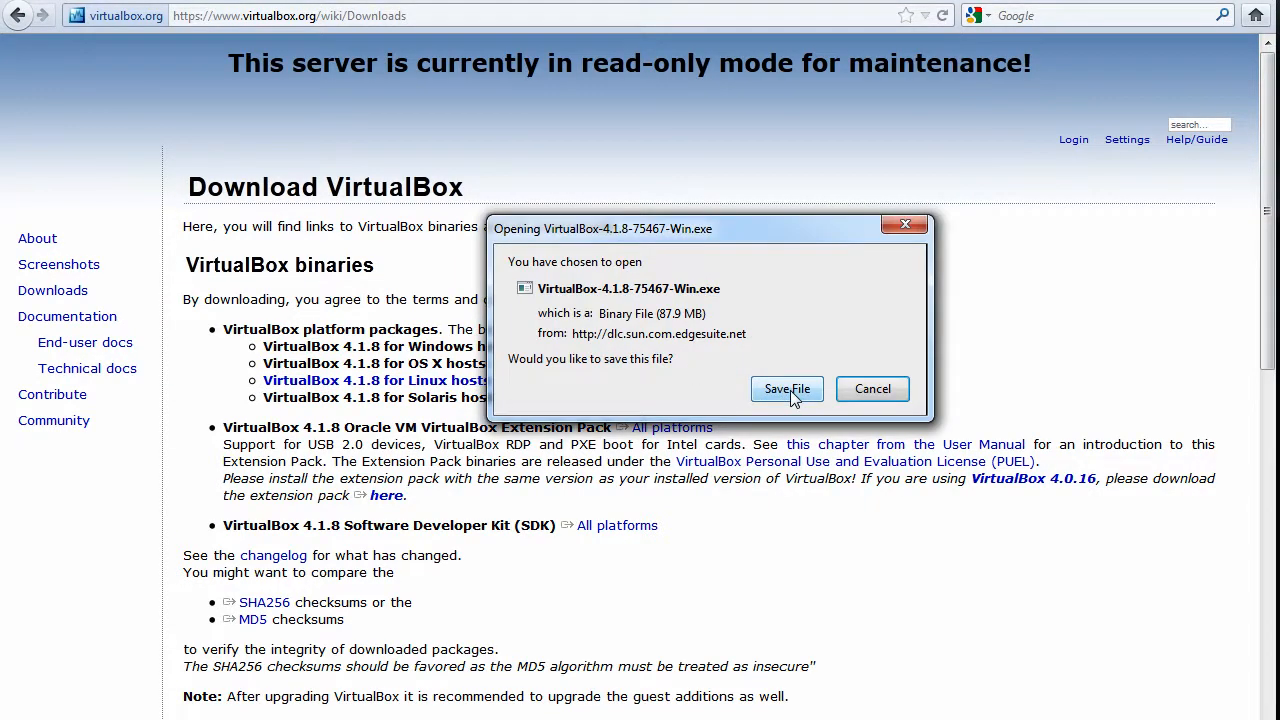
{"action": "left_click", "coordinate": [788, 390]}
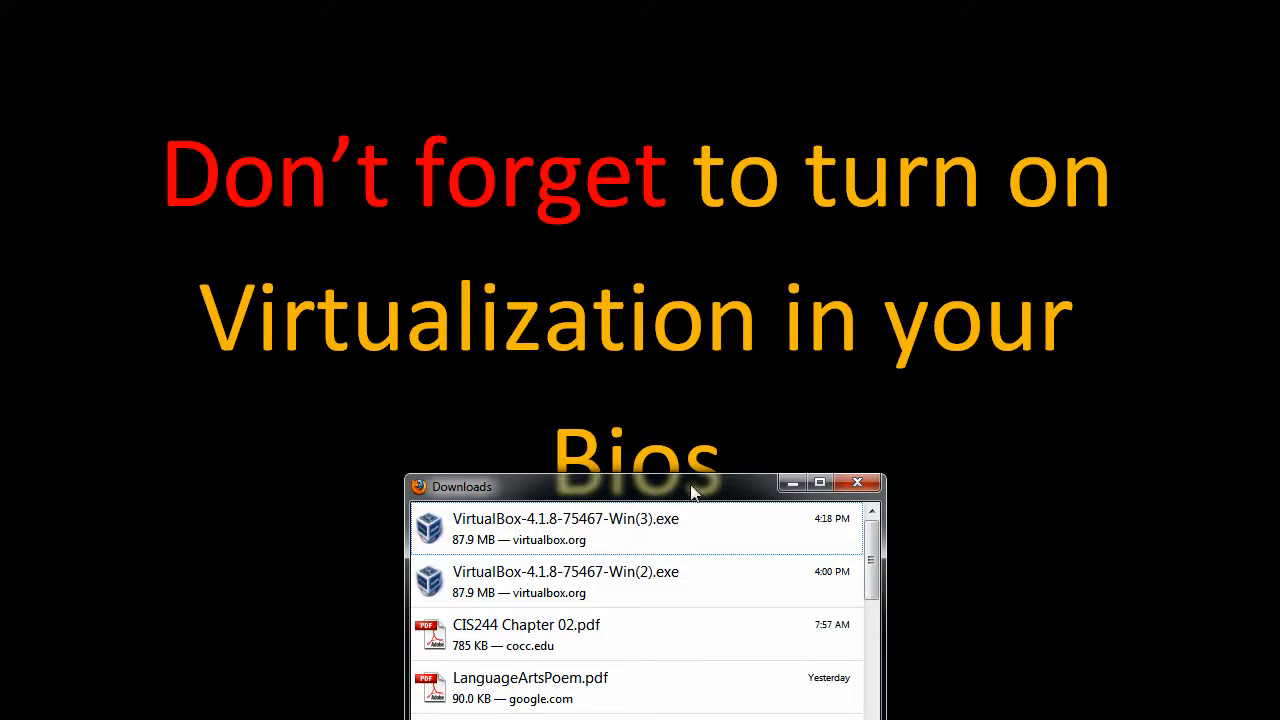
- Run the downloaded VirtualBox-4.1.8-75467-Win(3).exe installer, minimizing the Downloads window and allowing the file to run
{"action": "left_click_drag", "start_coordinate": [690, 489], "coordinate": [691, 523]}
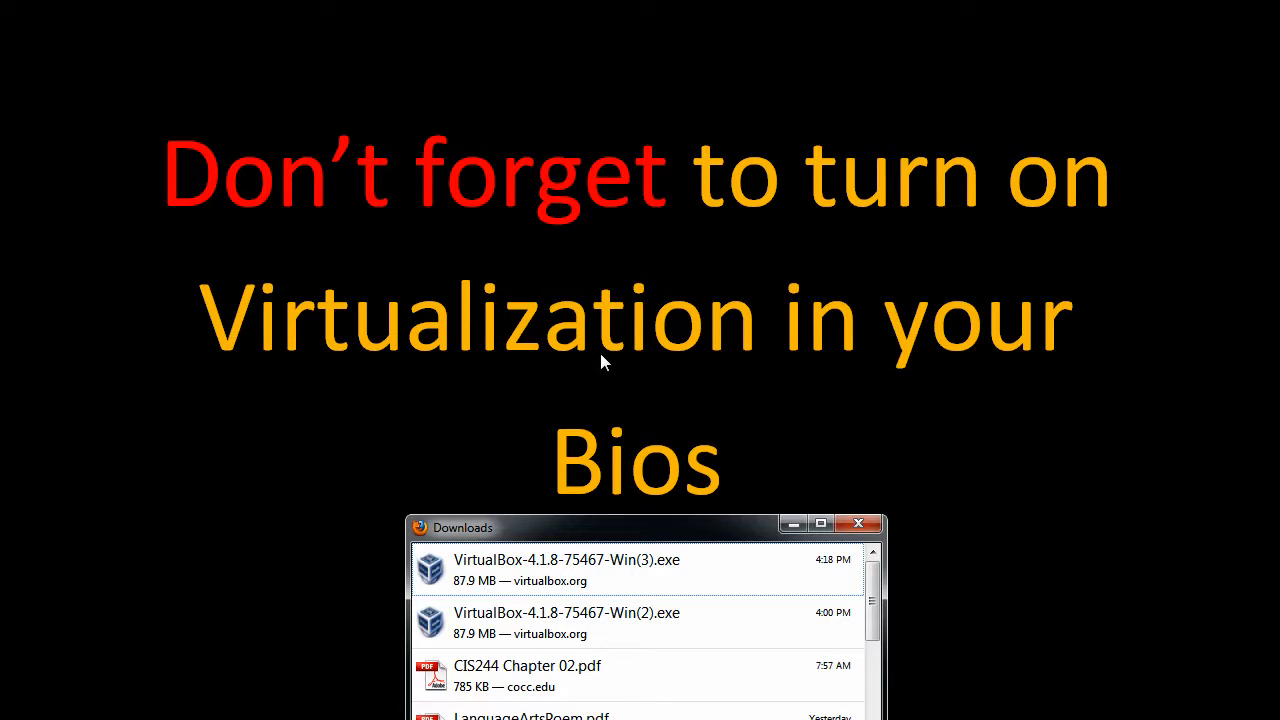
{"action": "left_click", "coordinate": [607, 563]}
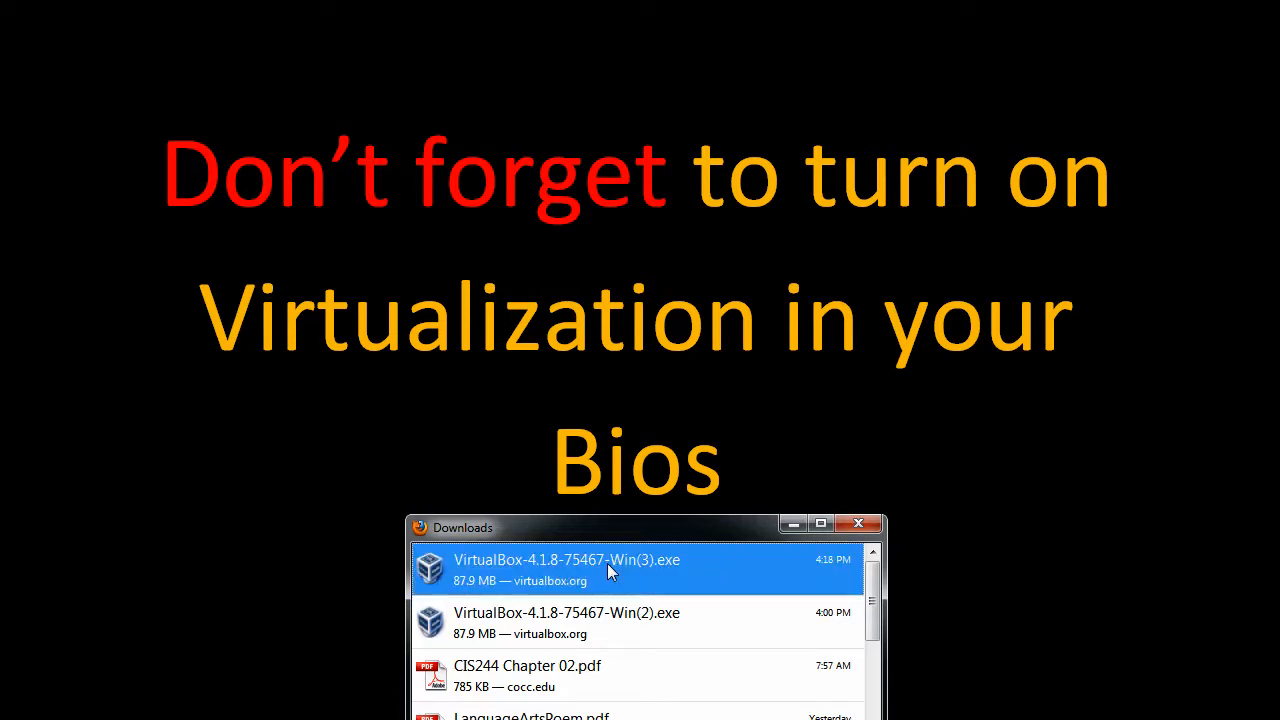
{"action": "double_click", "coordinate": [607, 563]}
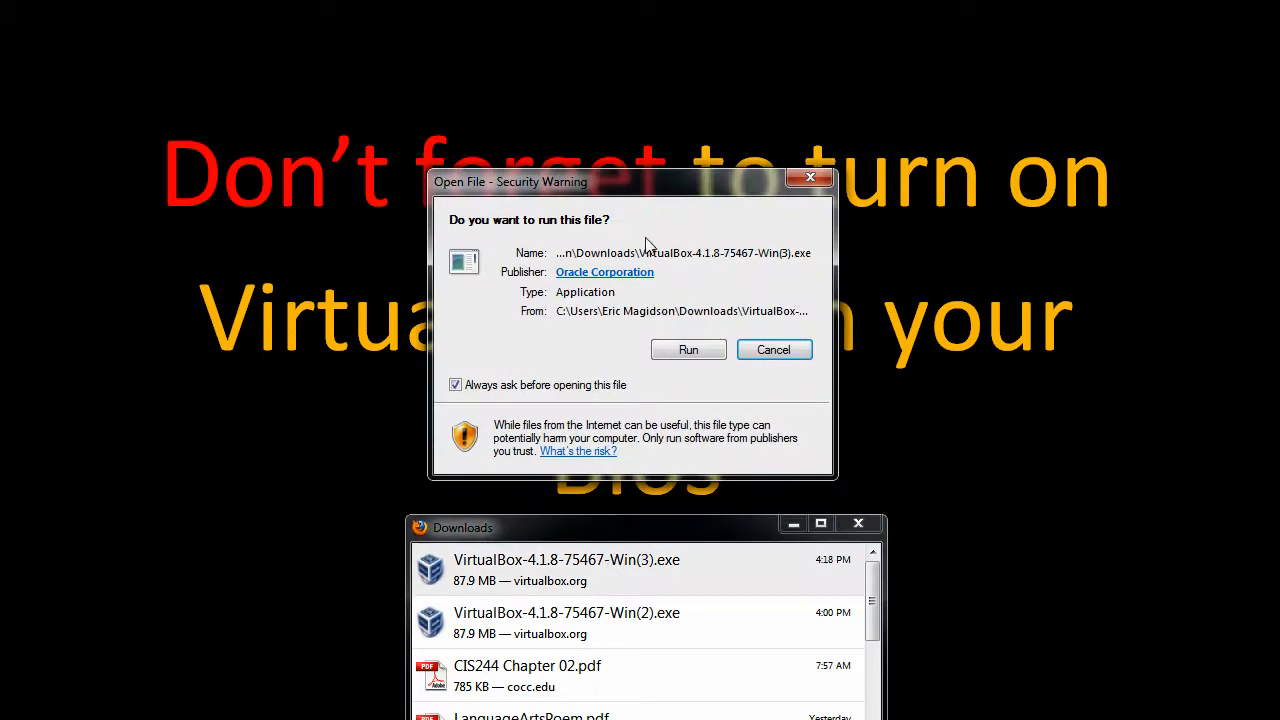
{"action": "left_click", "coordinate": [794, 524]}
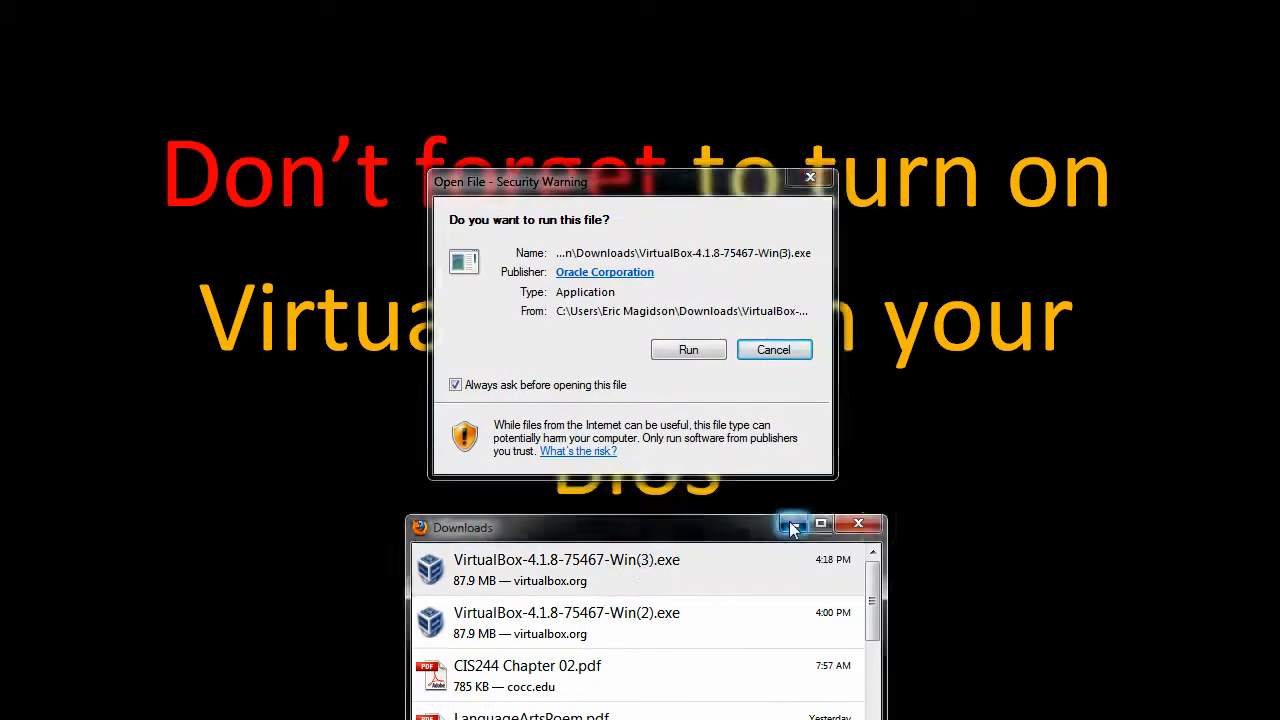
{"action": "left_click", "coordinate": [686, 351]}
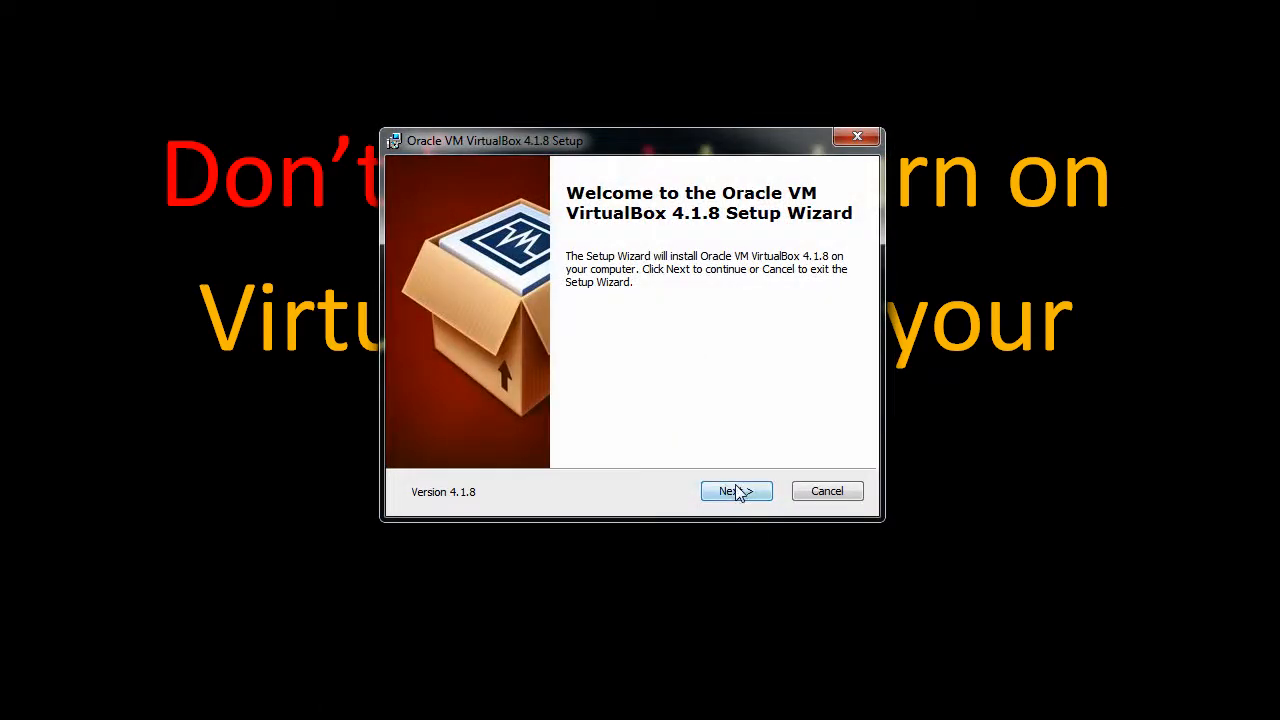
- Start the VirtualBox installation with the default features and location, turning off the desktop shortcut option
{"action": "left_click", "coordinate": [736, 494]}
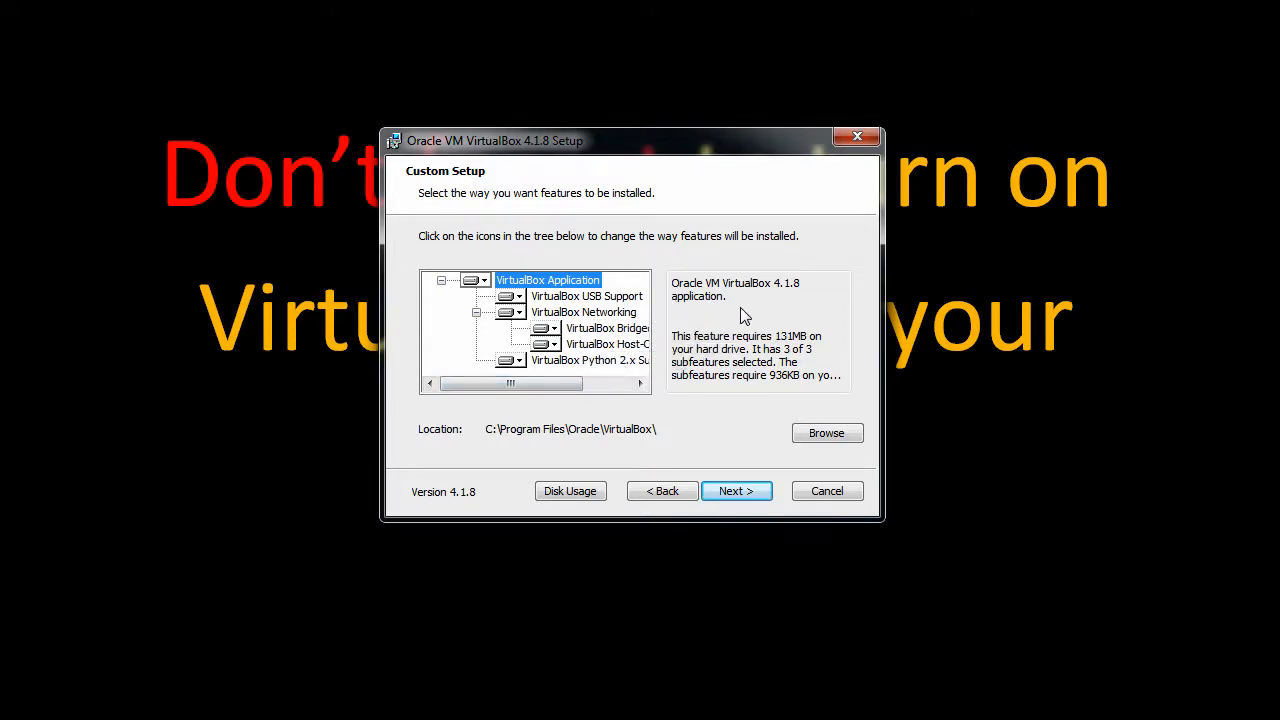
{"action": "left_click", "coordinate": [739, 500]}
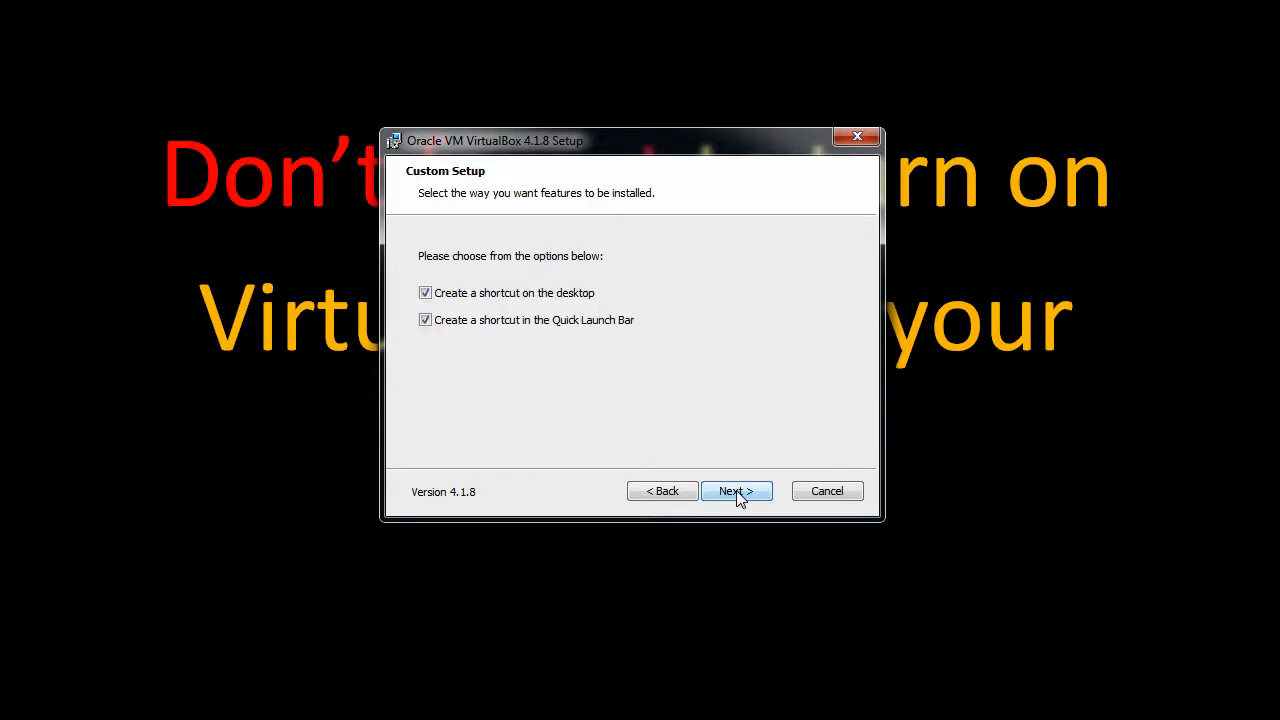
{"action": "left_click", "coordinate": [426, 297]}
{"action": "left_click", "coordinate": [745, 498]}
{"action": "left_click", "coordinate": [743, 492]}
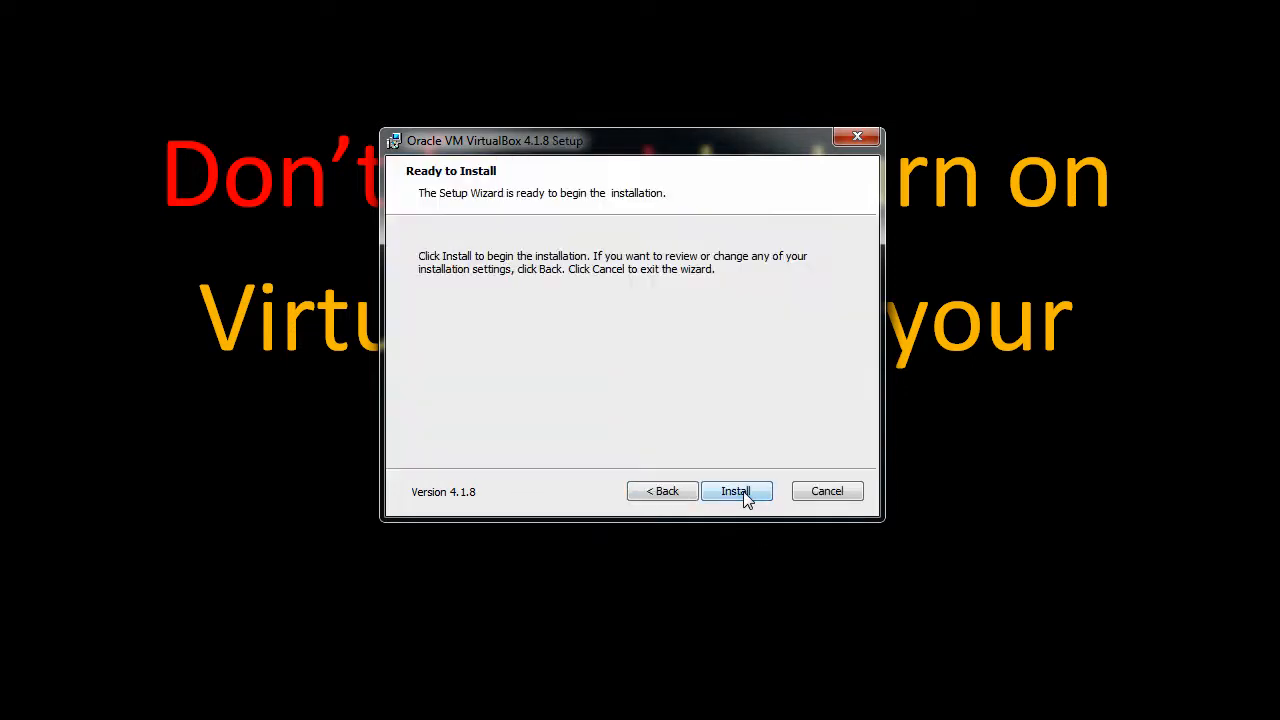
{"action": "left_click", "coordinate": [744, 493]}
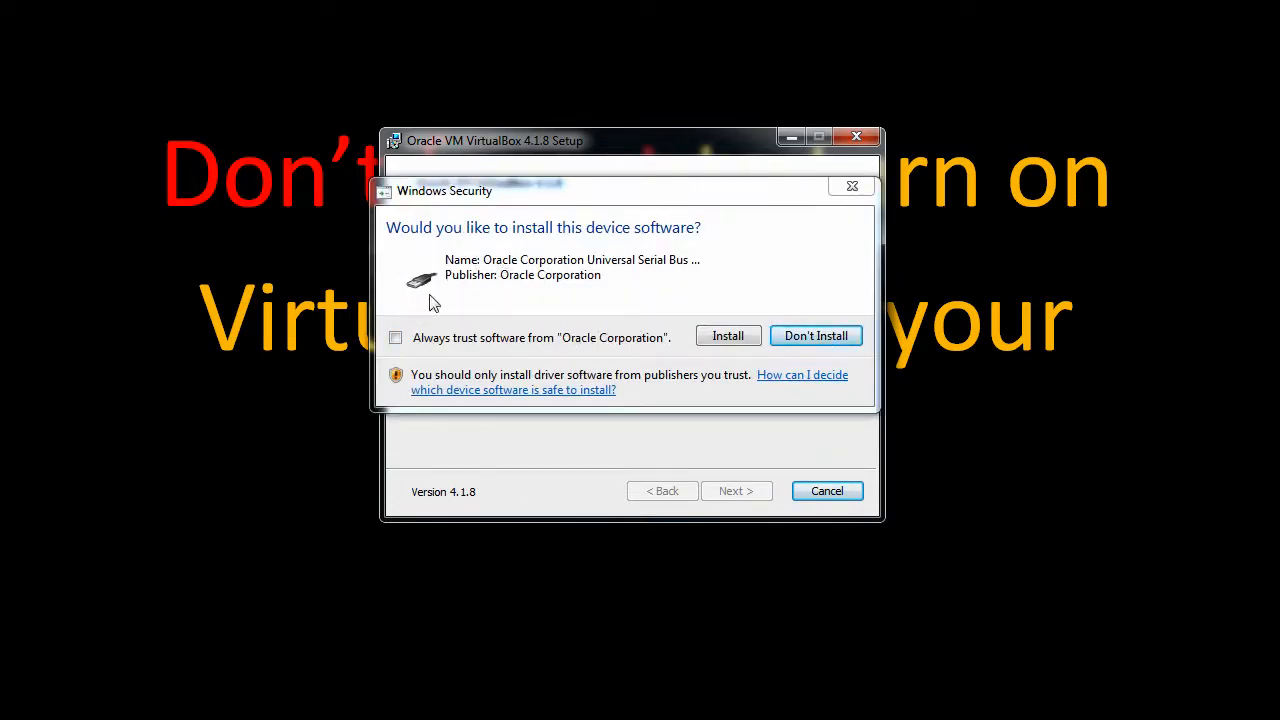
- Install the Oracle device software, always trusting Oracle Corporation, and finish setup with VirtualBox set to start after installation
{"action": "left_click", "coordinate": [396, 340]}
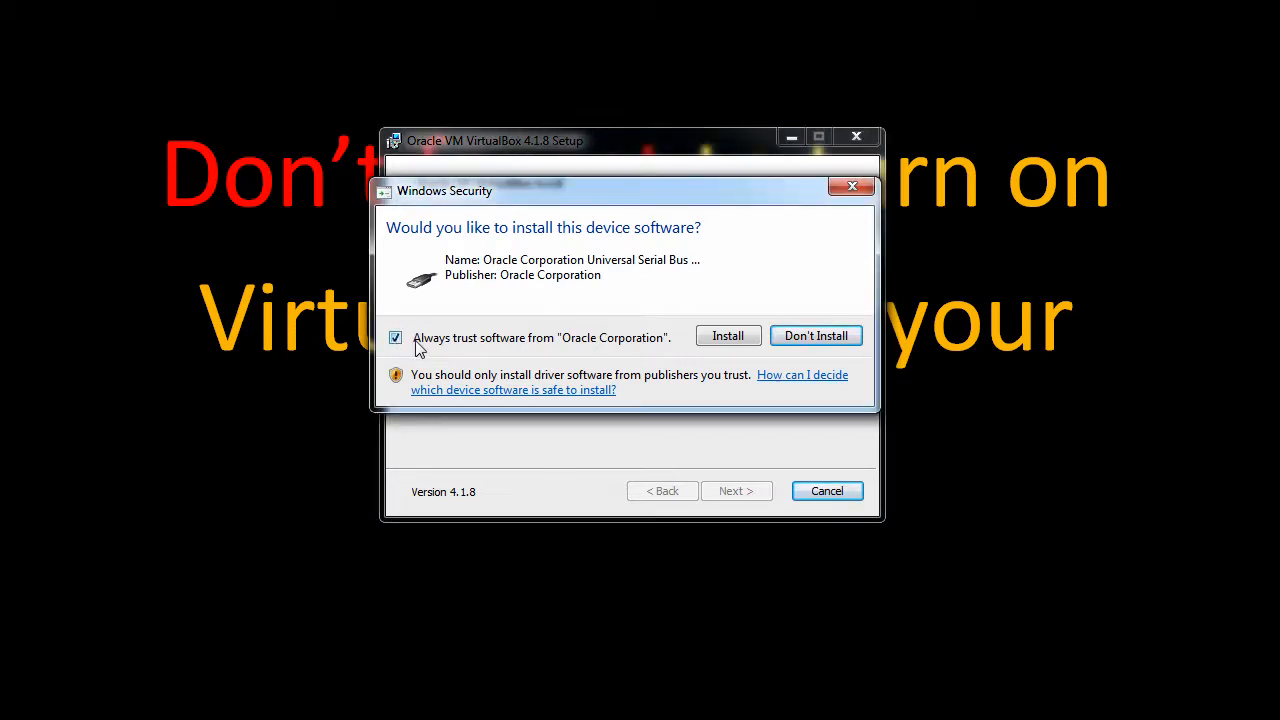
{"action": "left_click", "coordinate": [729, 338]}
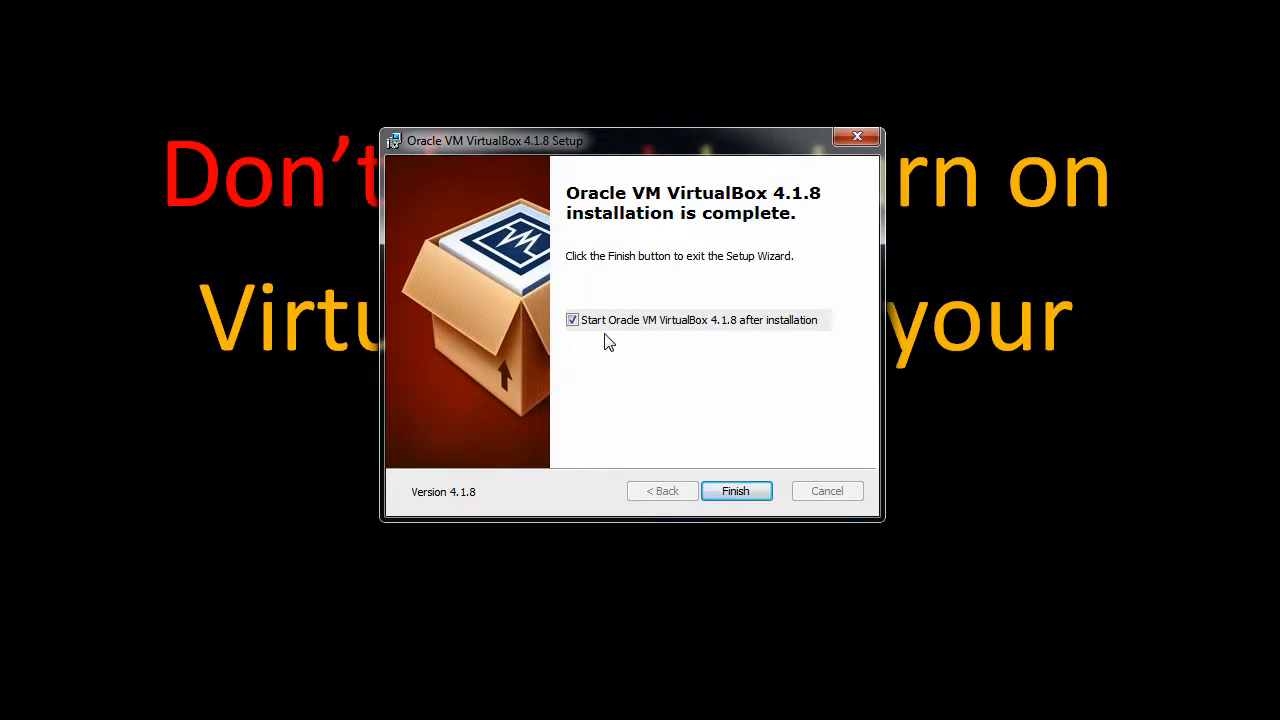
{"action": "left_click", "coordinate": [735, 491]}
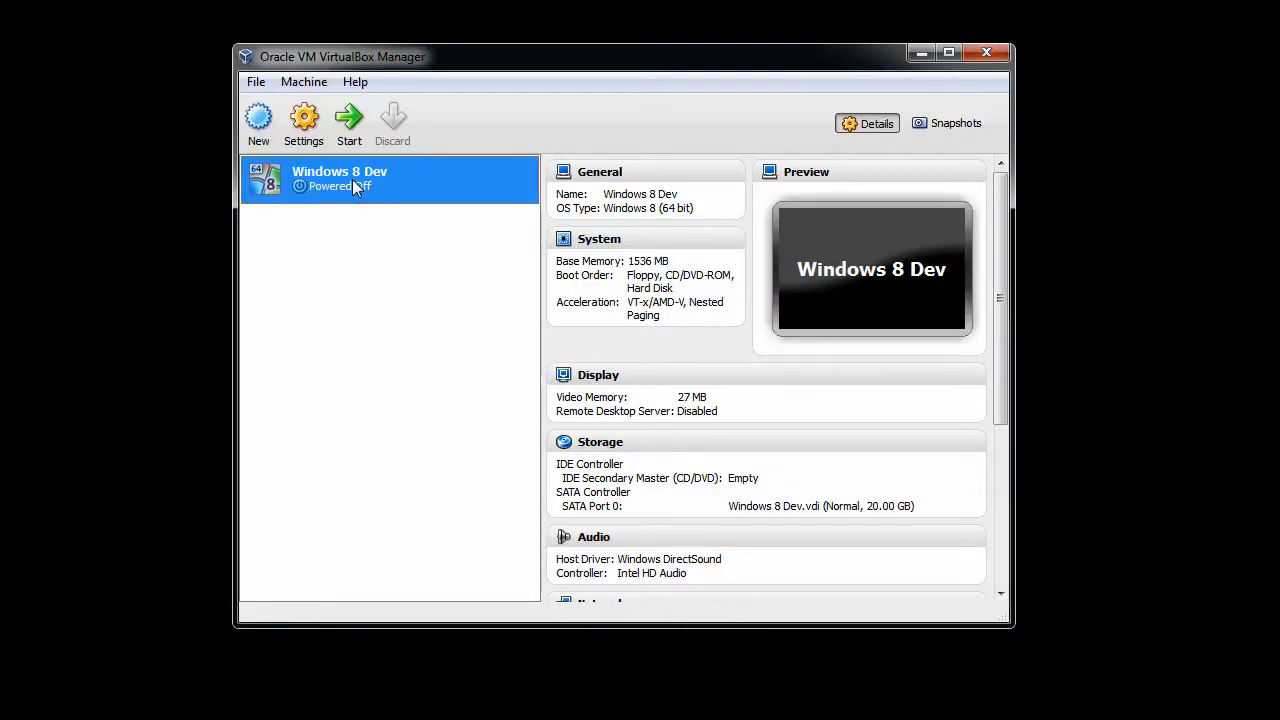
- Begin a new virtual machine named Windows 7 Professional with the OS version Windows 7 (64 bit)
{"action": "left_click", "coordinate": [259, 130]}
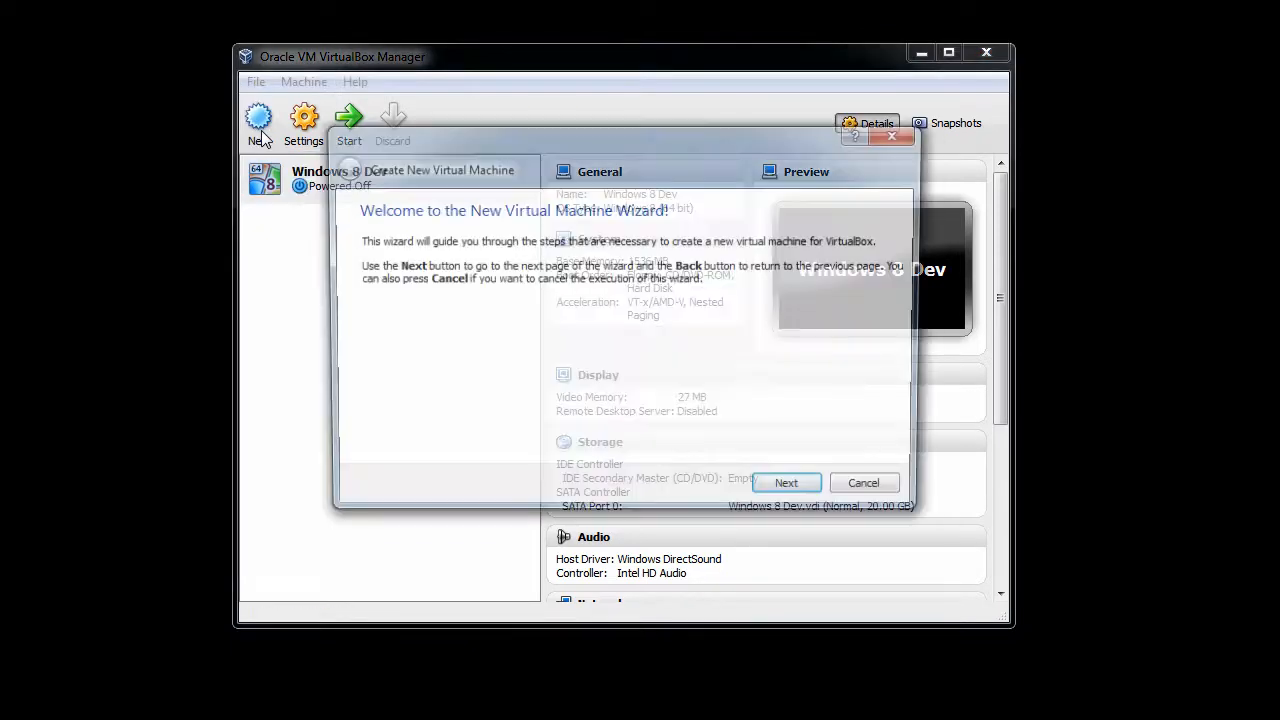
{"action": "left_click", "coordinate": [798, 494]}
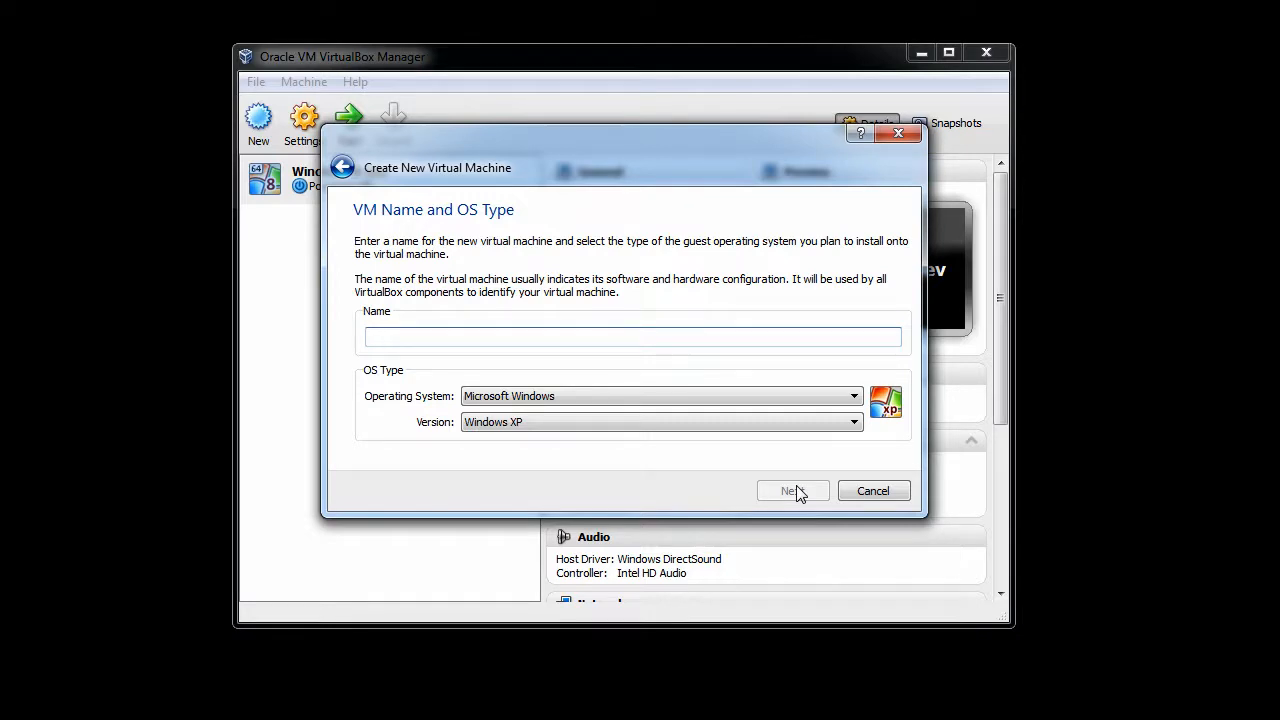
{"action": "type", "text": "Windows 7 P"}
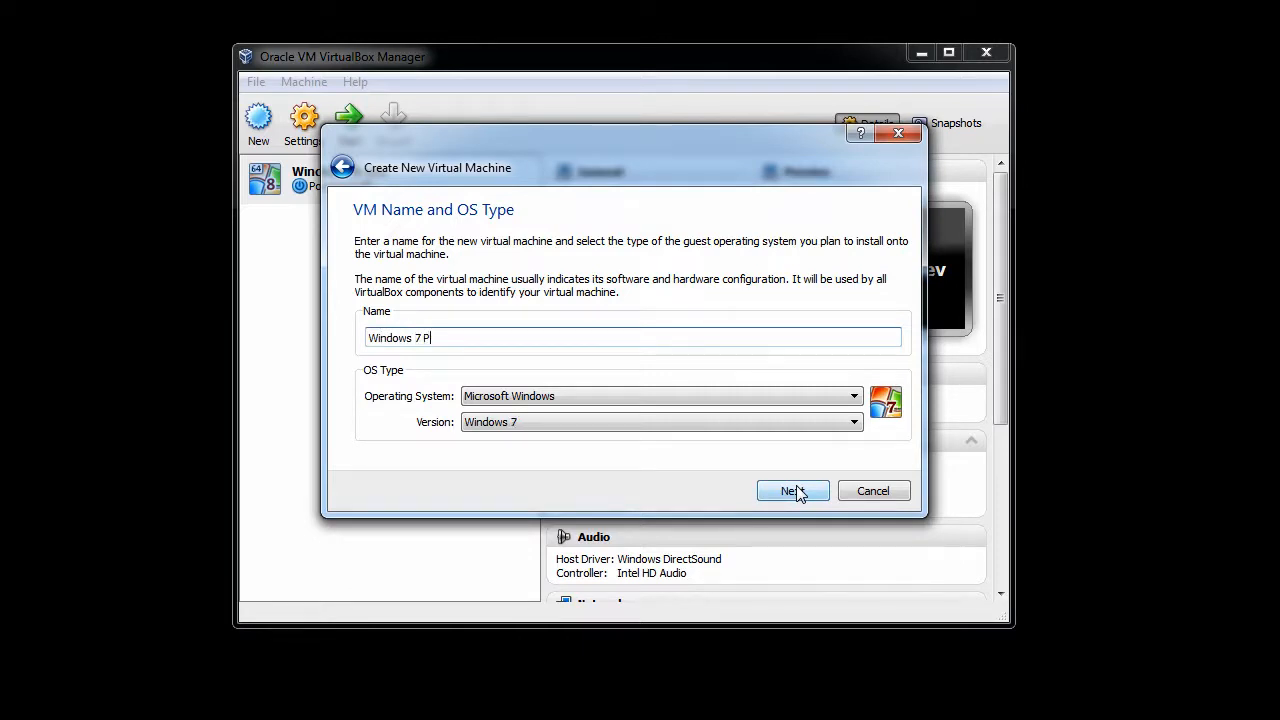
{"action": "type", "text": "rofessional"}
{"action": "left_click", "coordinate": [855, 424]}
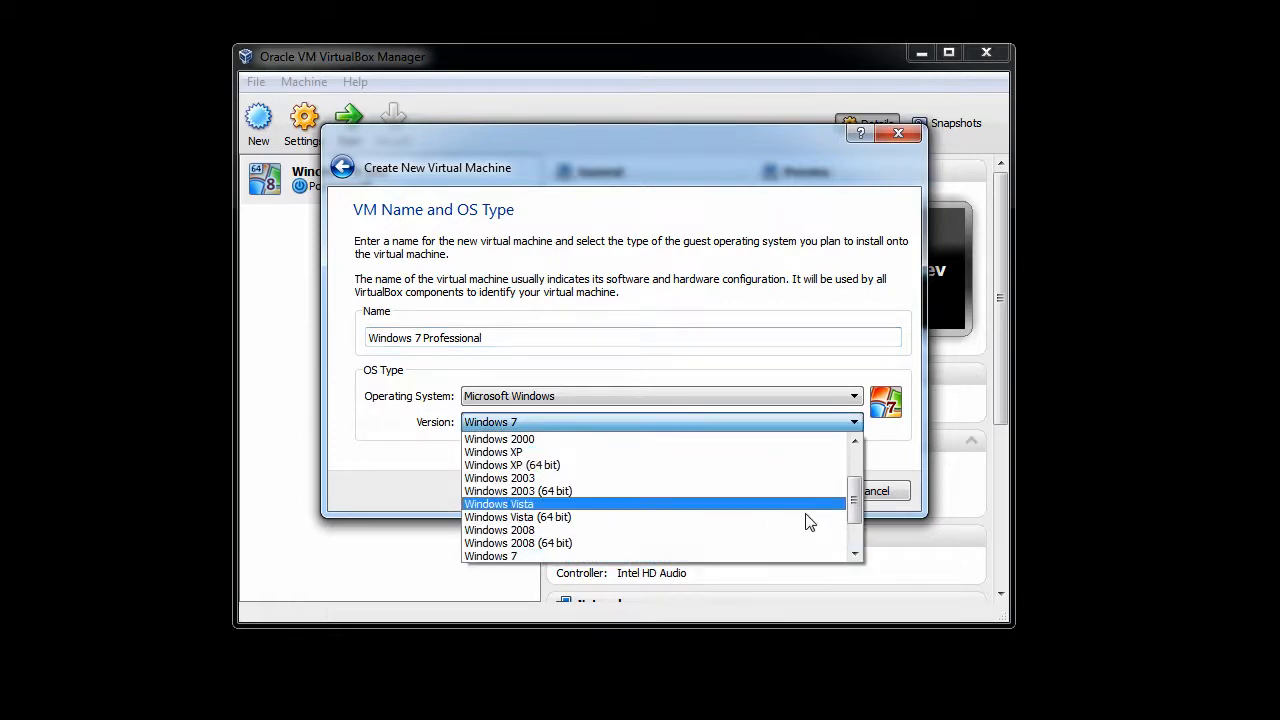
{"action": "scroll", "coordinate": [770, 525], "scroll_direction": "down", "scroll_amount": 1}
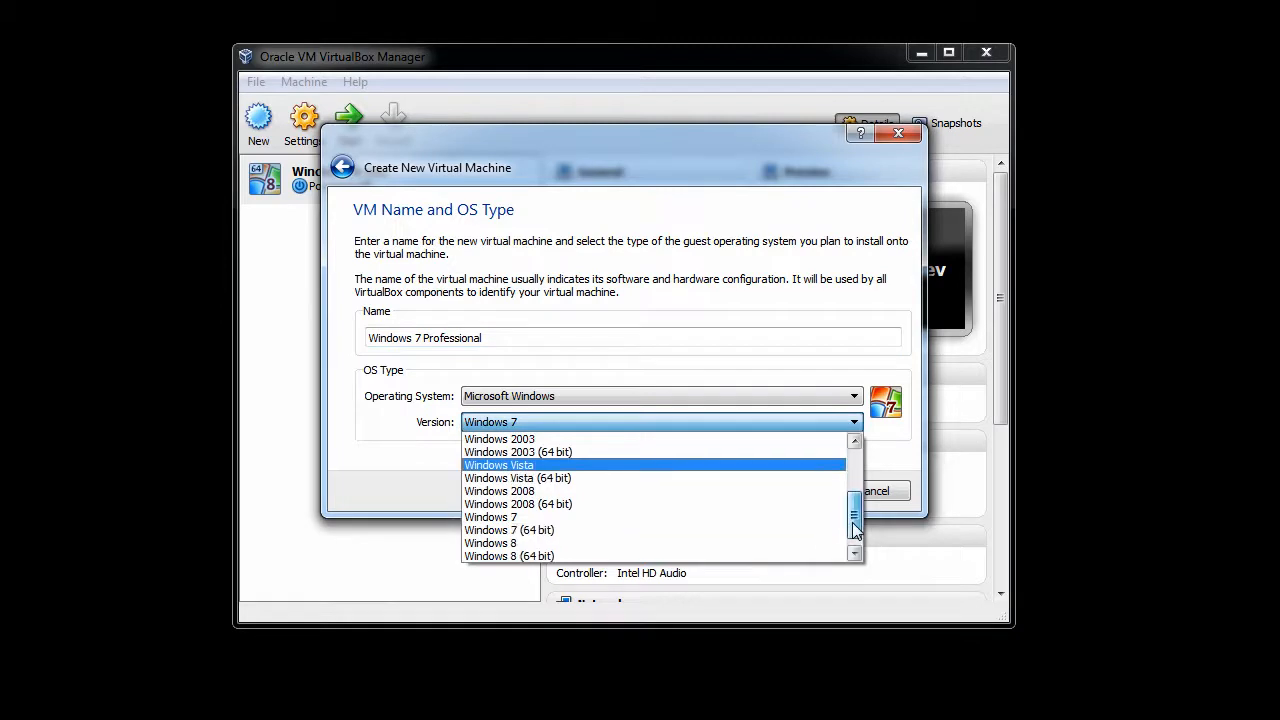
{"action": "left_click", "coordinate": [706, 530]}
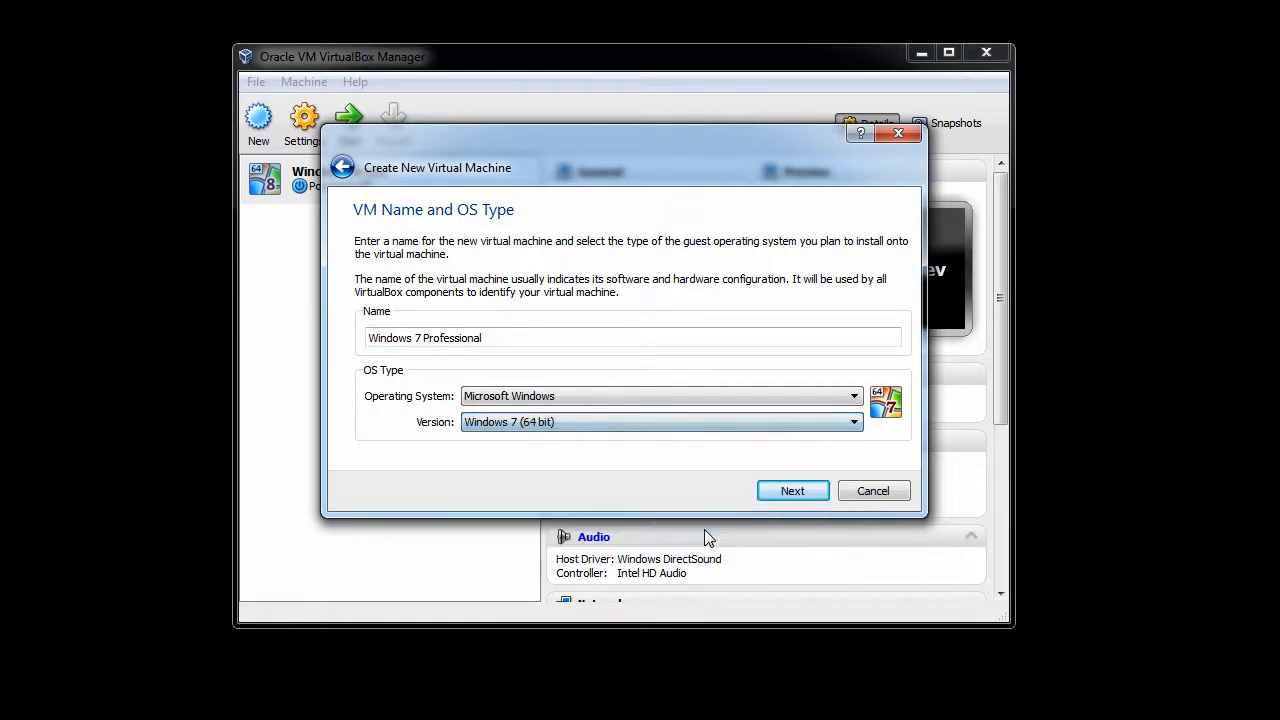
{"action": "left_click", "coordinate": [793, 493]}
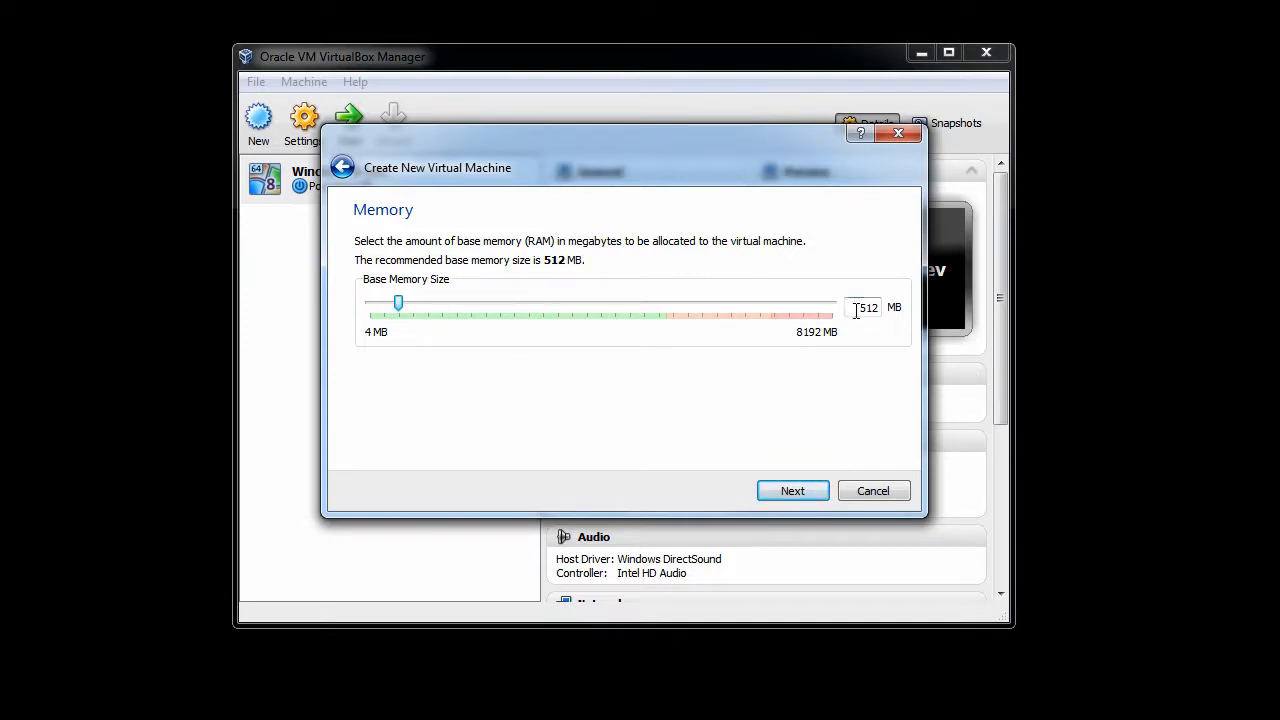
- Set the new virtual machine's base memory size to 1024 MB
{"action": "left_click_drag", "start_coordinate": [858, 308], "coordinate": [896, 310]}
{"action": "type", "text": "1024"}
{"action": "left_click", "coordinate": [797, 495]}
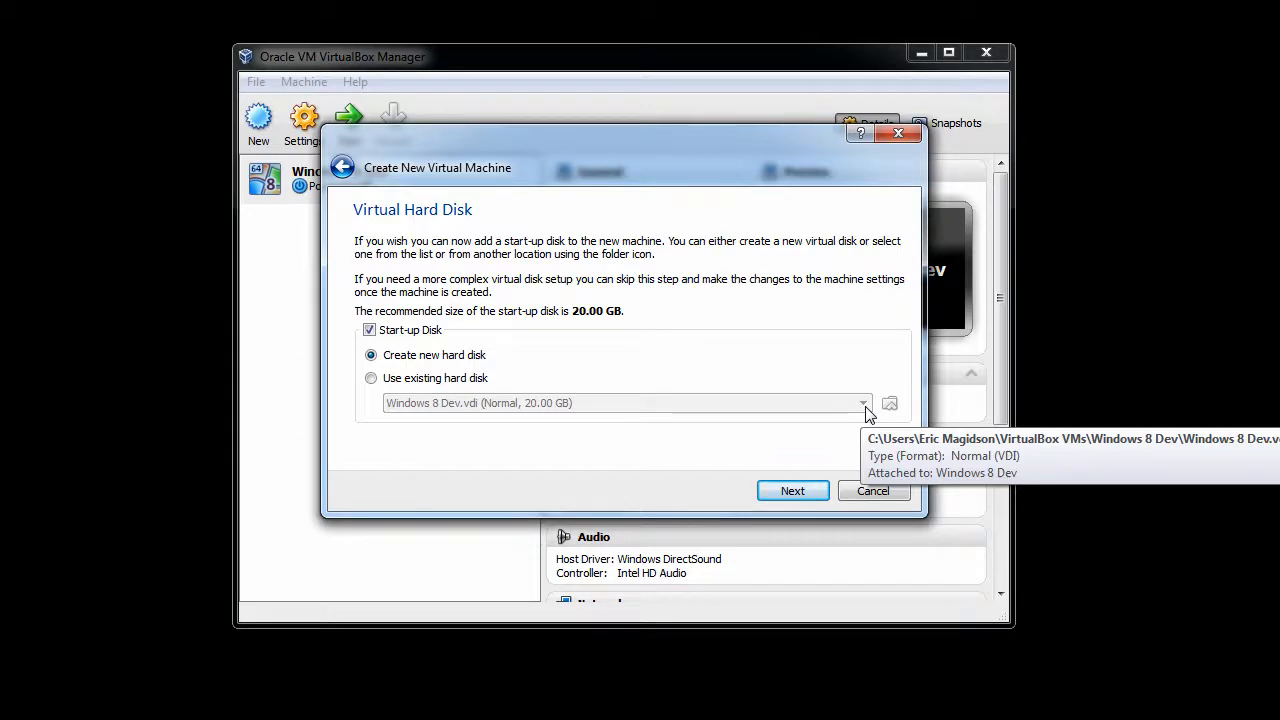
- Create a dynamically allocated 20 GB VDI start-up disk named Windows 7 Professional and finish creating the virtual machine
{"action": "left_click", "coordinate": [794, 491]}
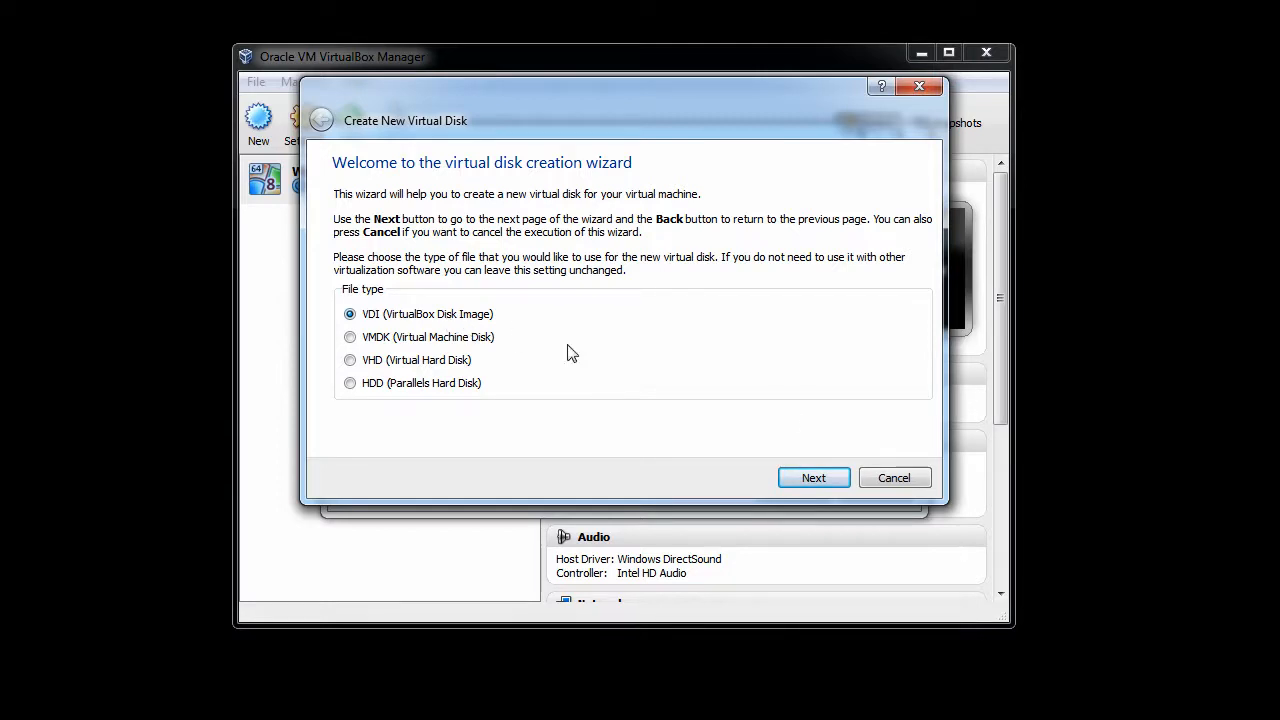
{"action": "left_click", "coordinate": [813, 479]}
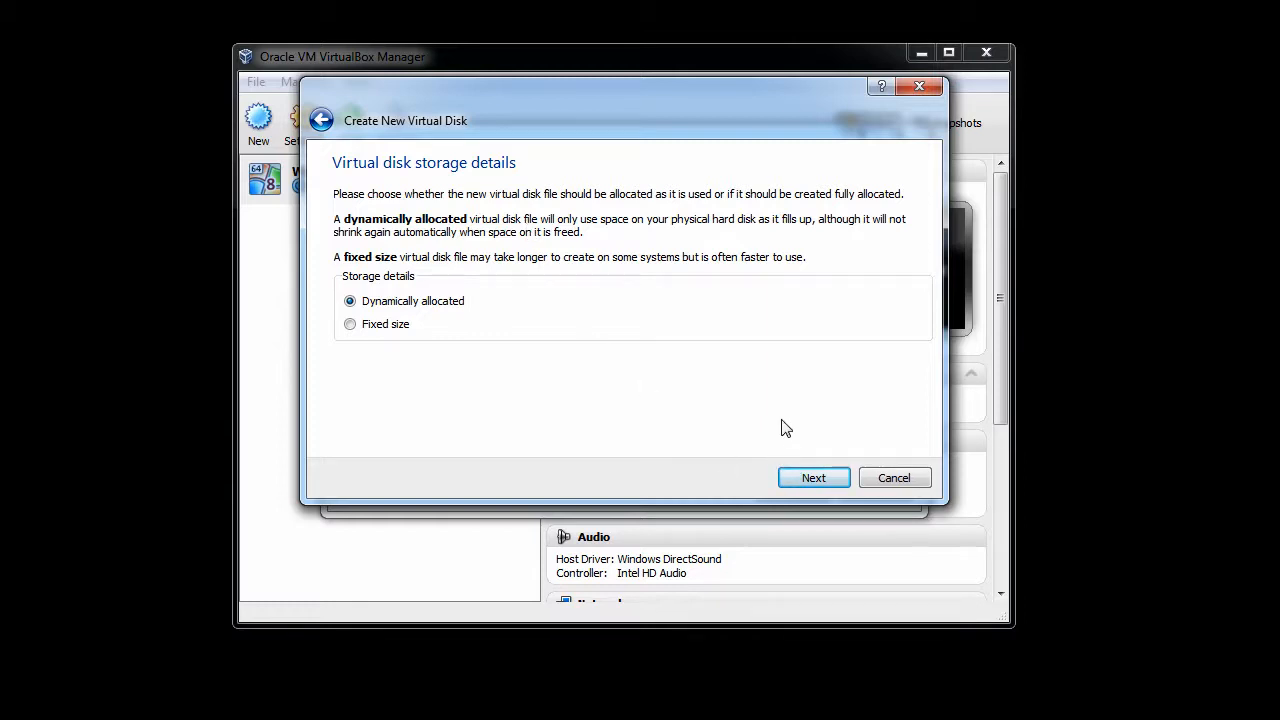
{"action": "left_click", "coordinate": [823, 484]}
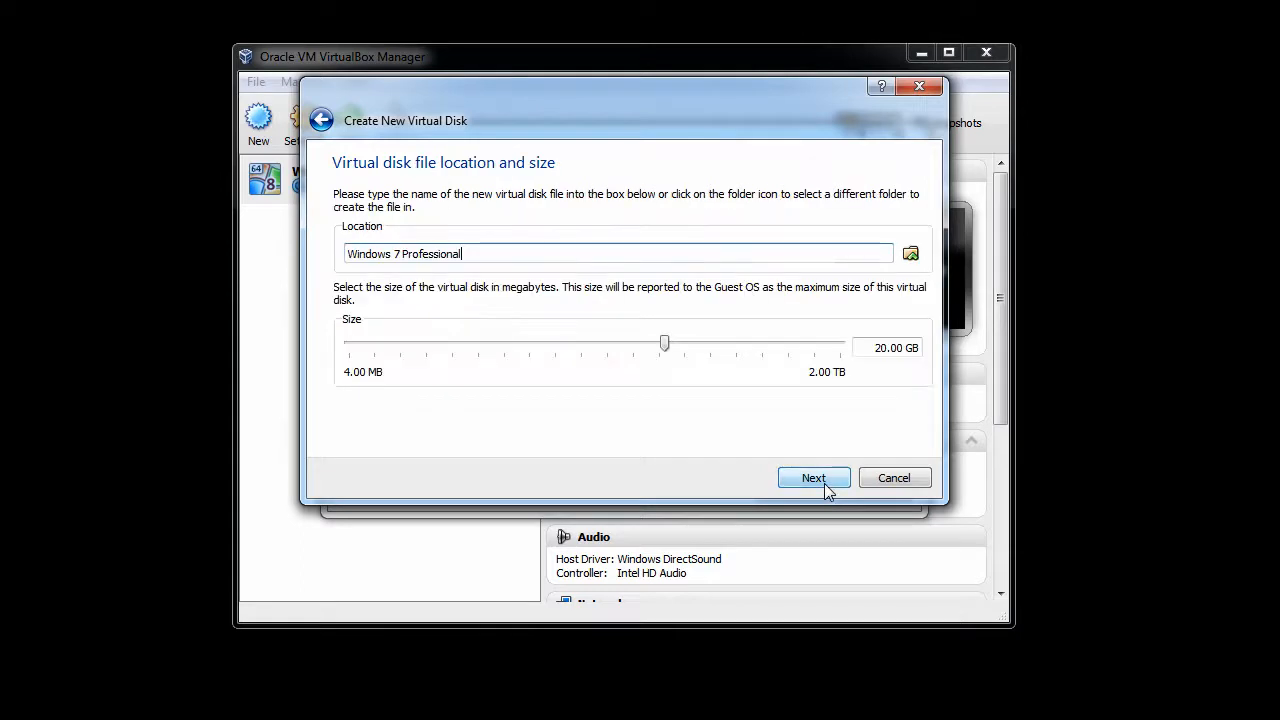
{"action": "left_click", "coordinate": [885, 351]}
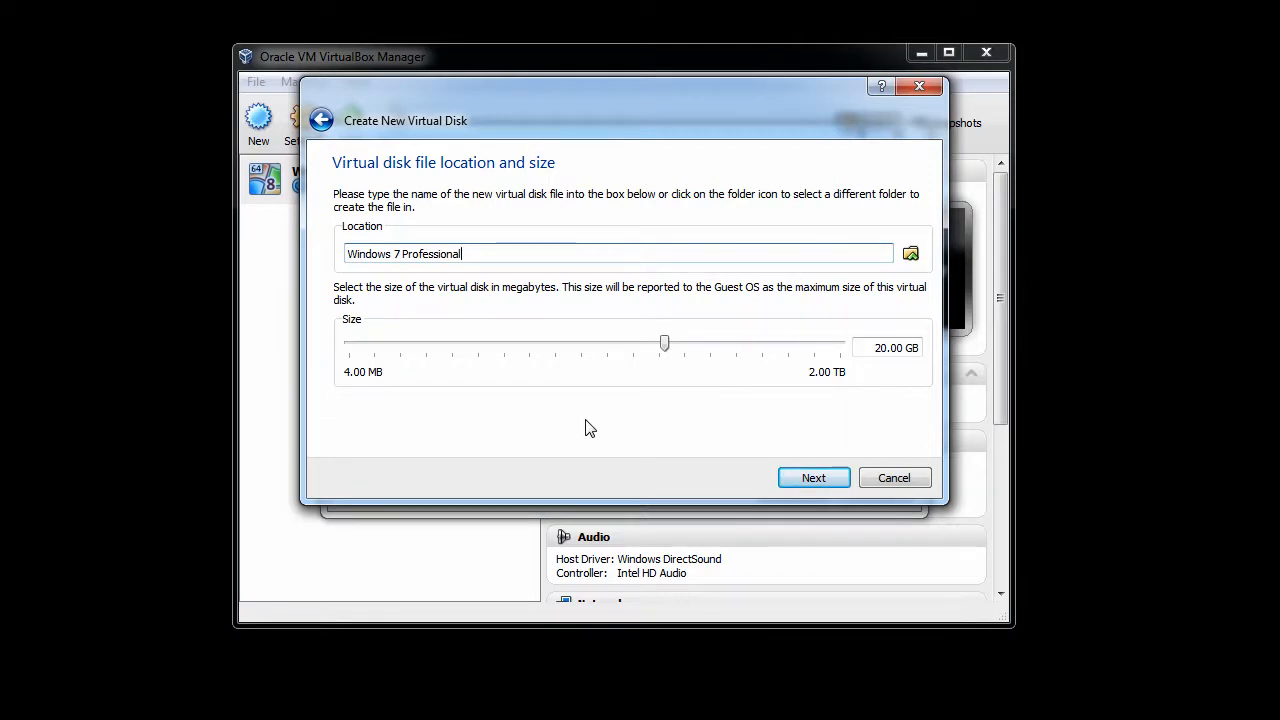
{"action": "left_click", "coordinate": [814, 479]}
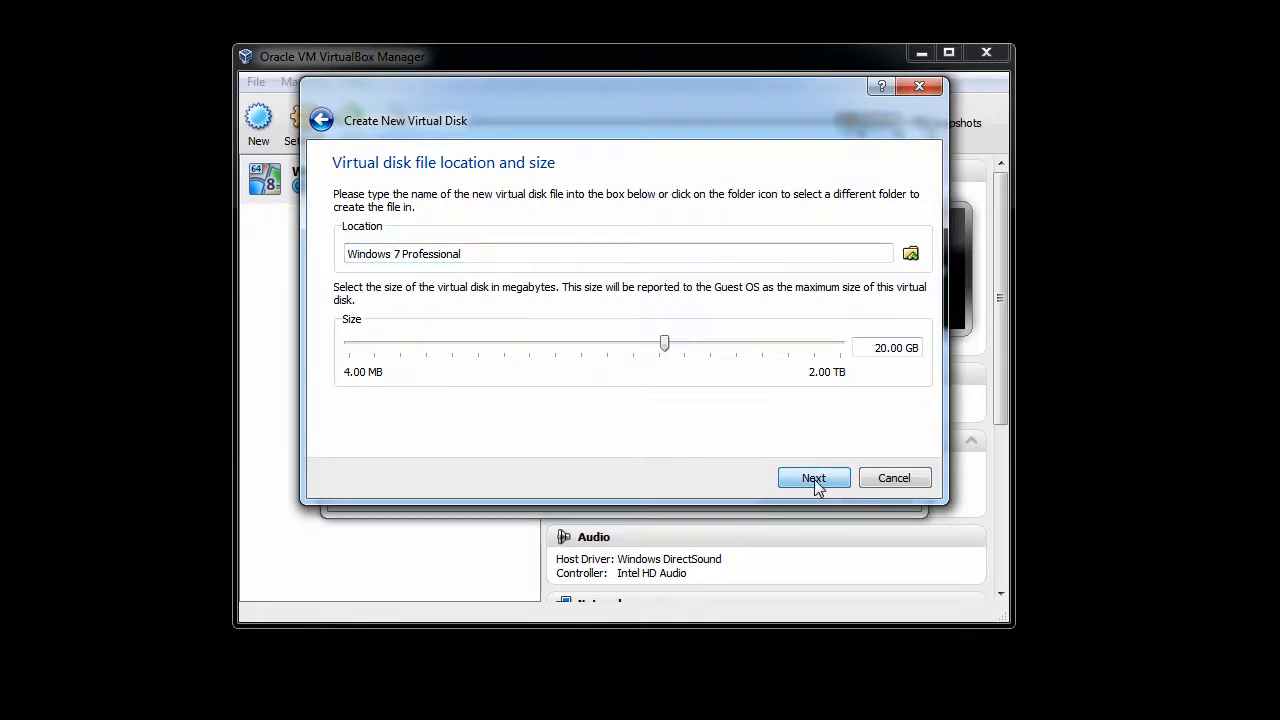
{"action": "left_click", "coordinate": [814, 479]}
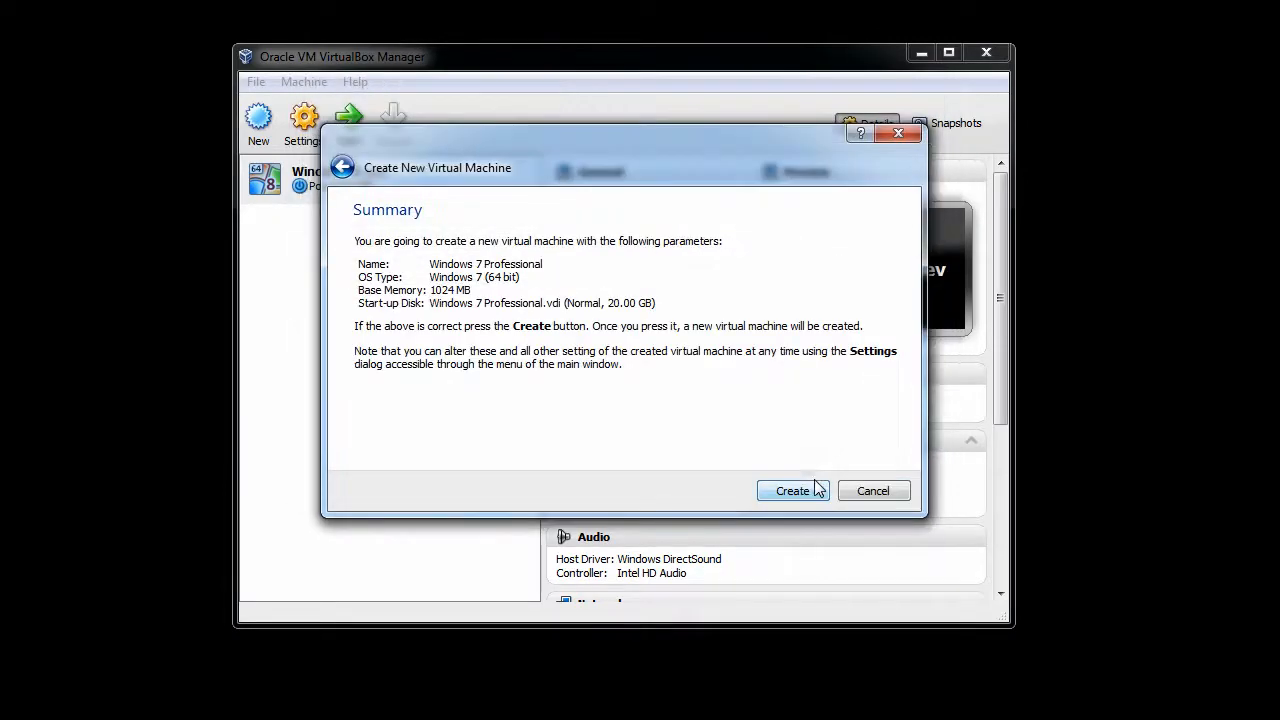
{"action": "left_click", "coordinate": [808, 492]}
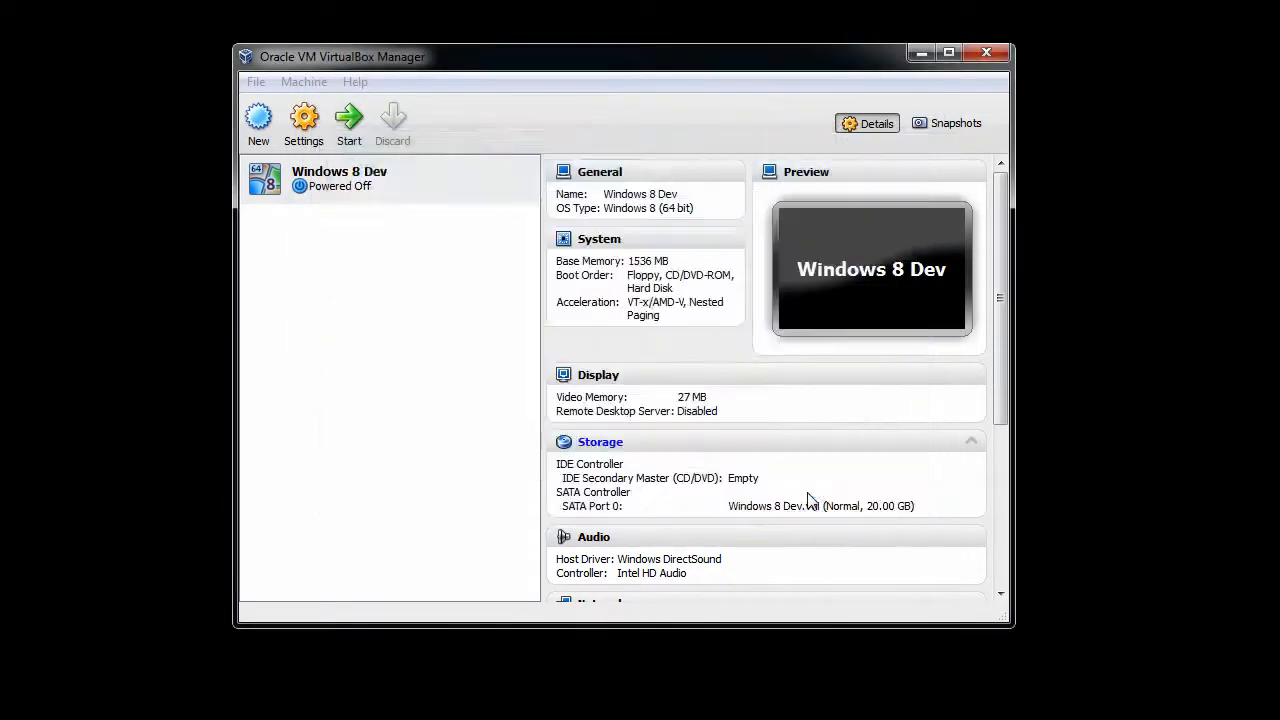